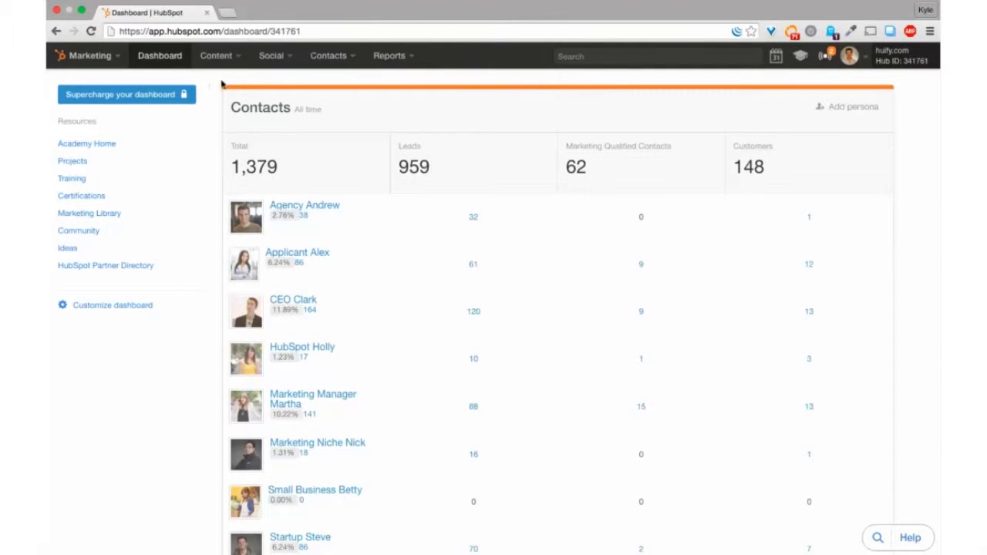
From Content > Email, start a new email to reach the template gallery.
left_click(219, 58)
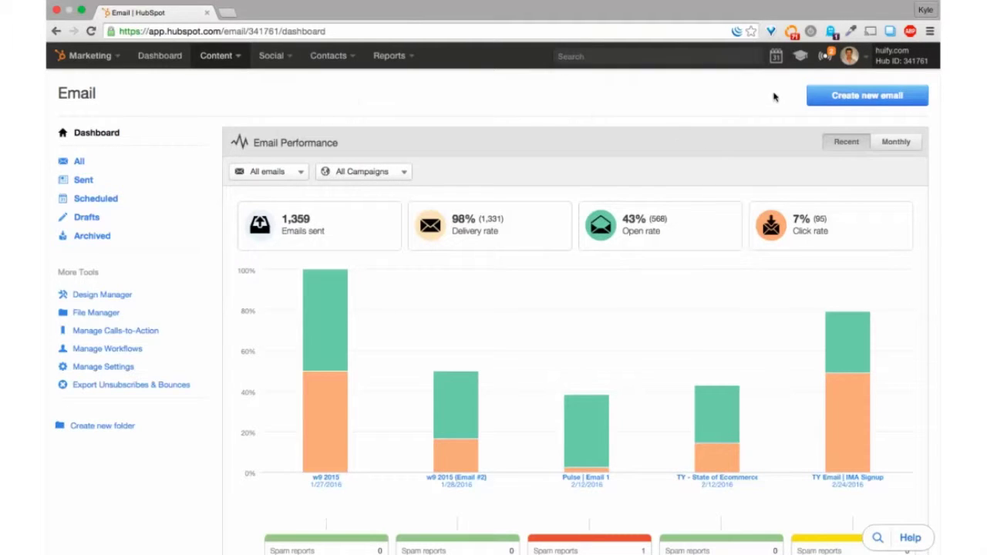
left_click(866, 96)
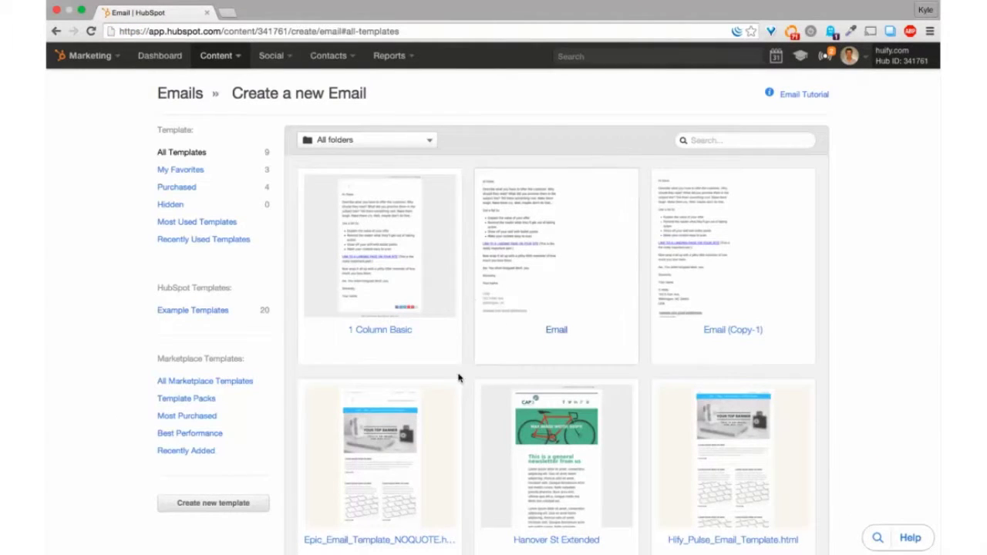
Create an email named 'Test A' from the 1 Column Basic template.
left_click(384, 334)
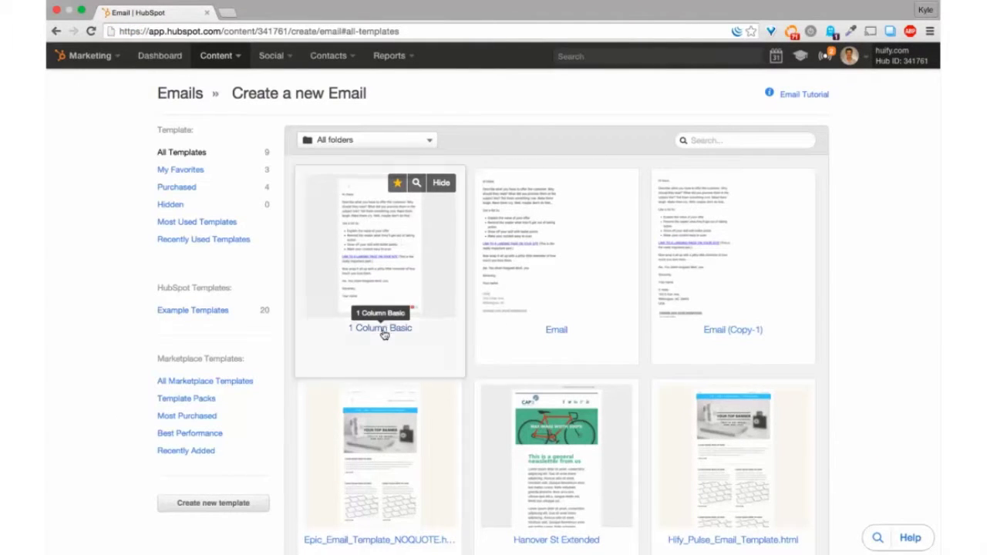
left_click(371, 353)
type("T")
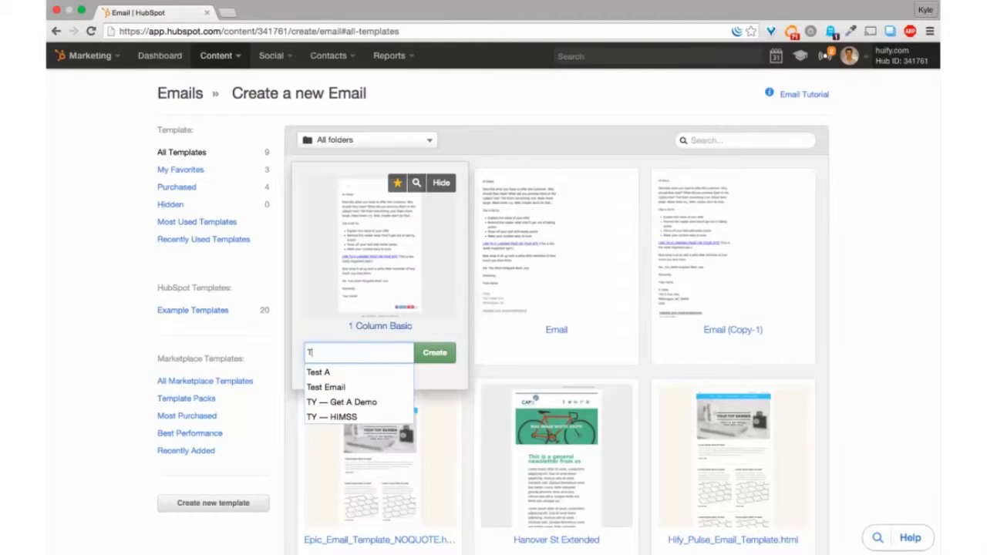
type("est 1")
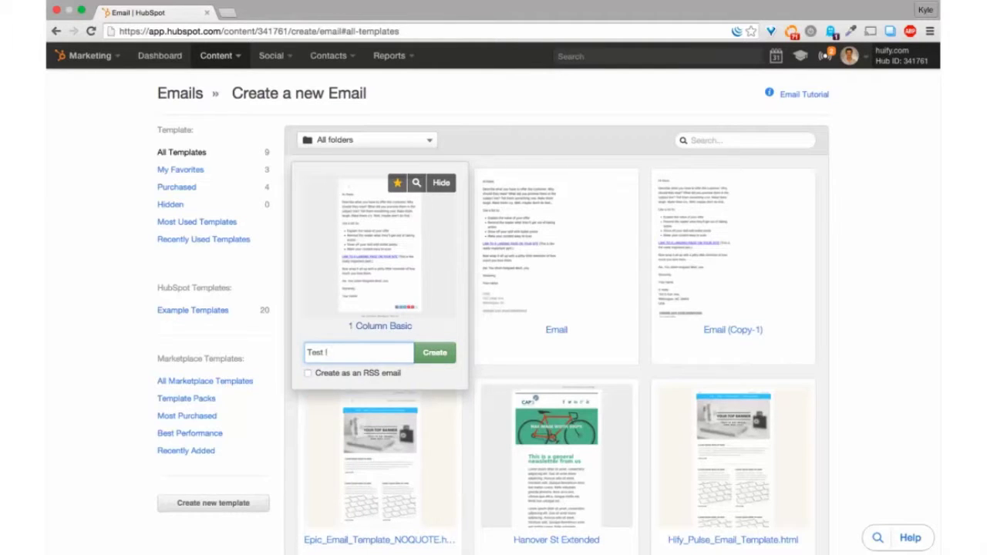
key("BackSpace")
type("A")
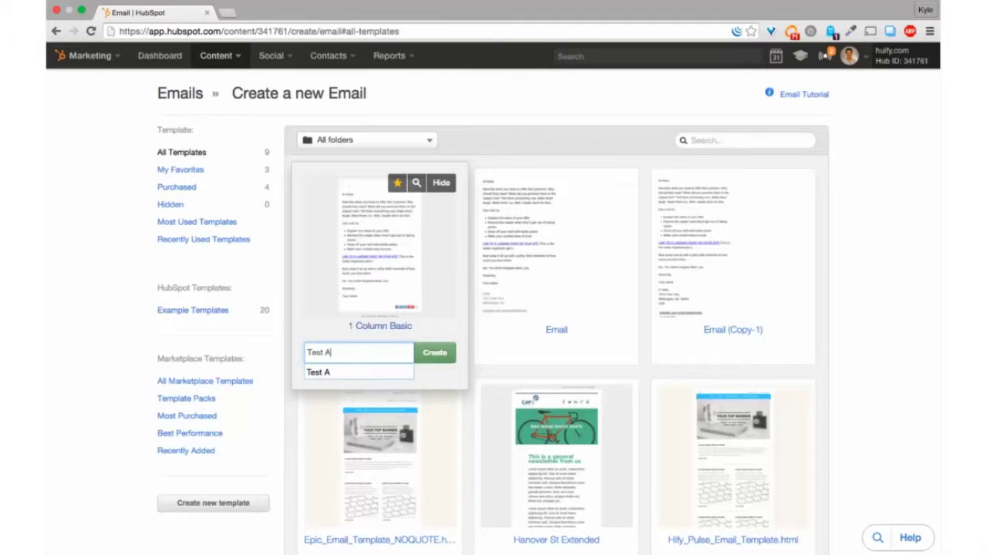
left_click(443, 357)
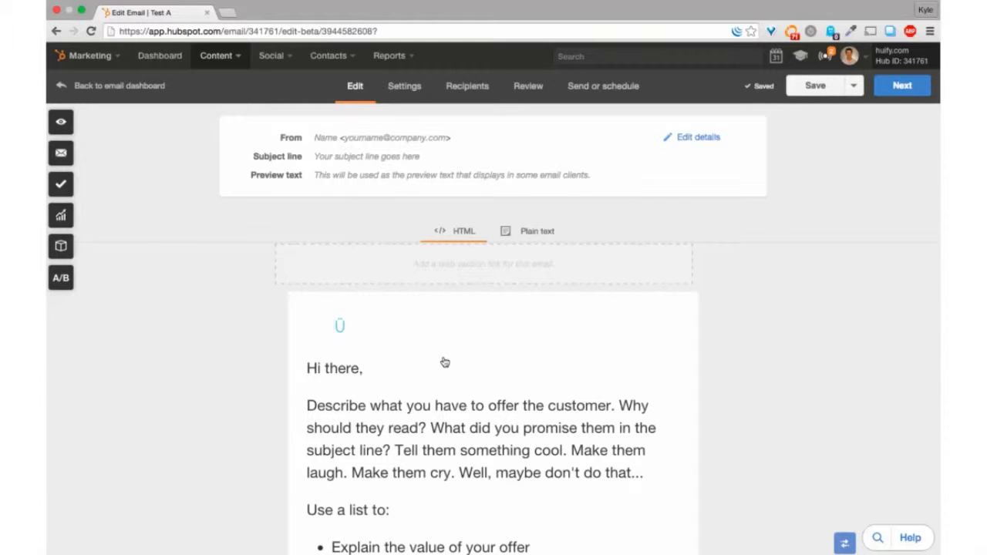
Open the A/B test panel from the editor's left sidebar.
scroll(455, 331, "down", 2)
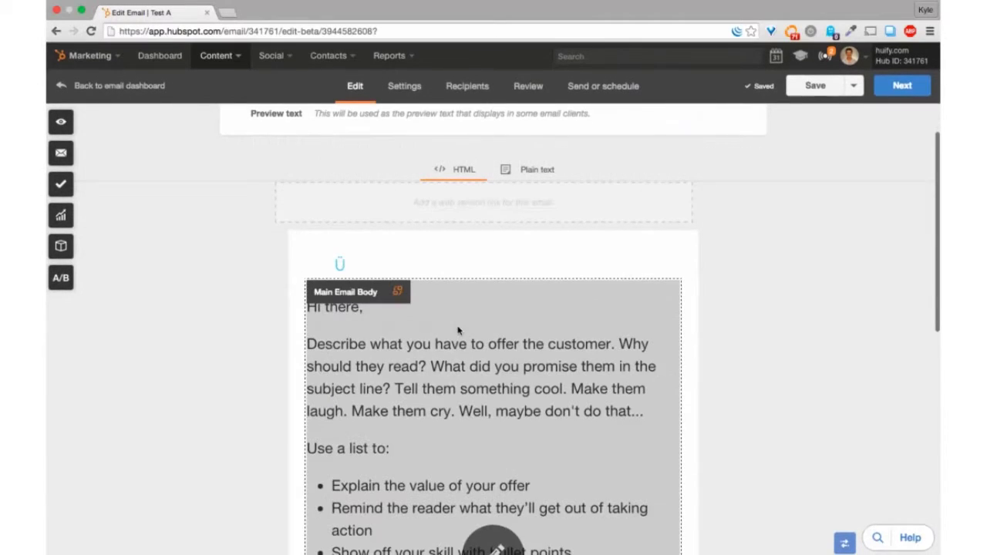
left_click(61, 279)
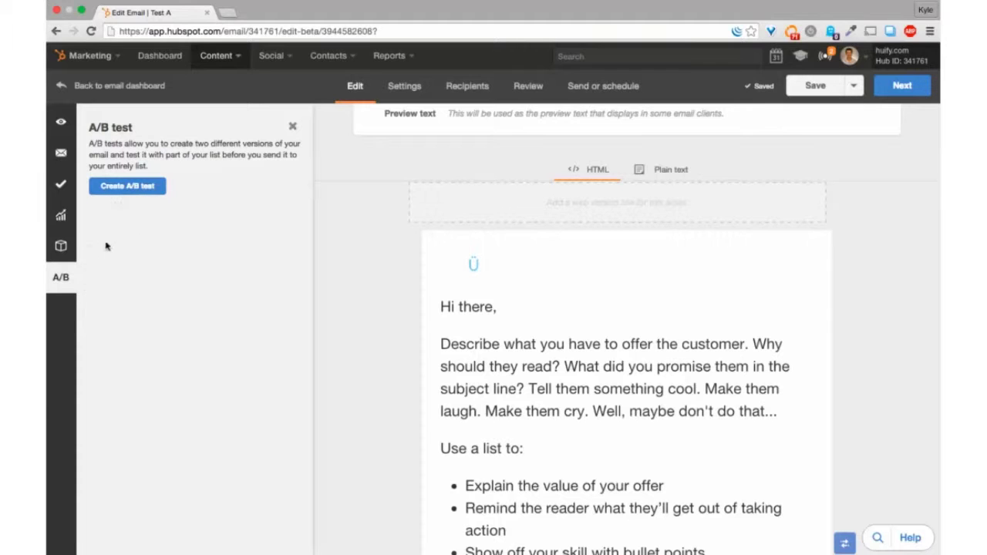
Create an A/B test with the variation named 'Test B'.
left_click(147, 194)
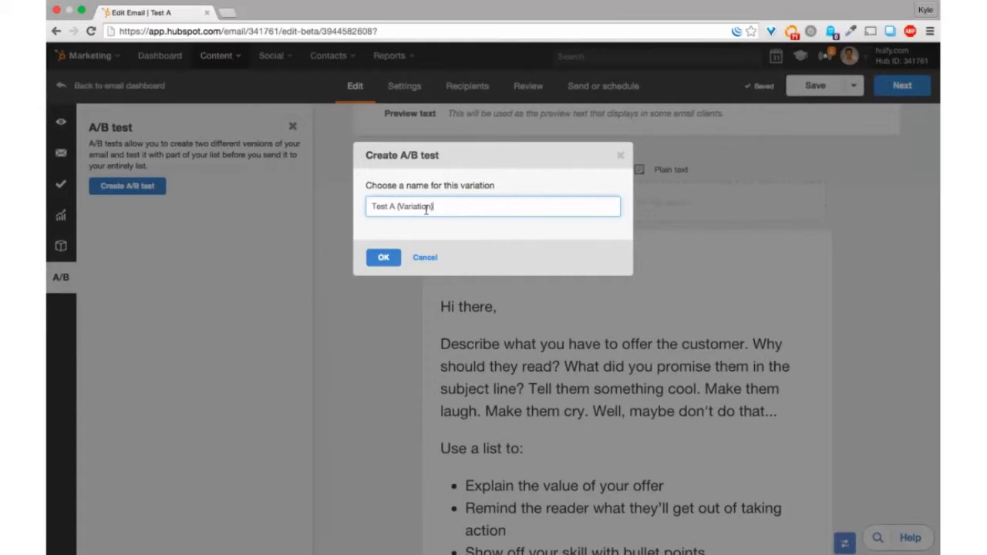
left_click_drag(444, 206, 396, 207)
key("BackSpace")
key("BackSpace")
type("B")
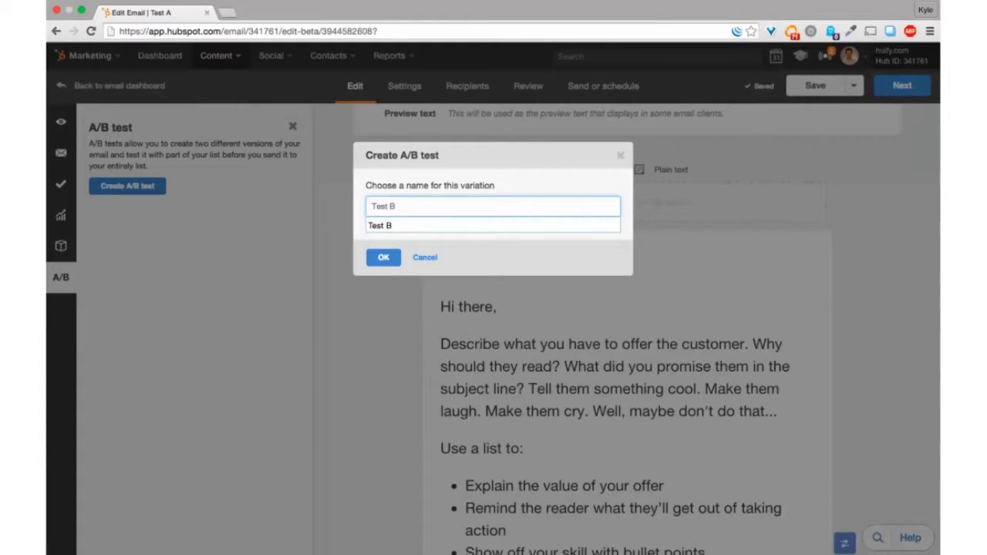
left_click(384, 257)
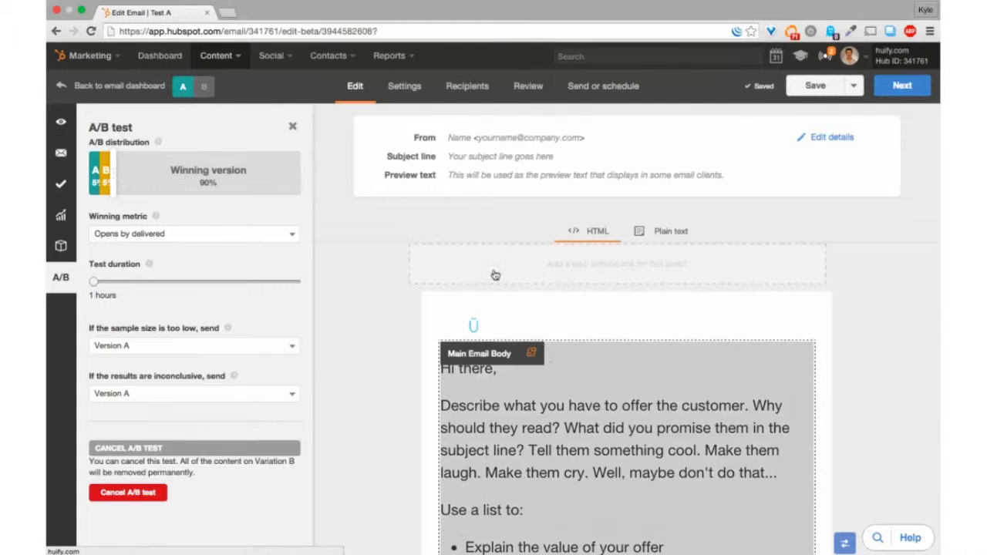
Switch the email editor to the Test B variation.
scroll(344, 243, "down", 2)
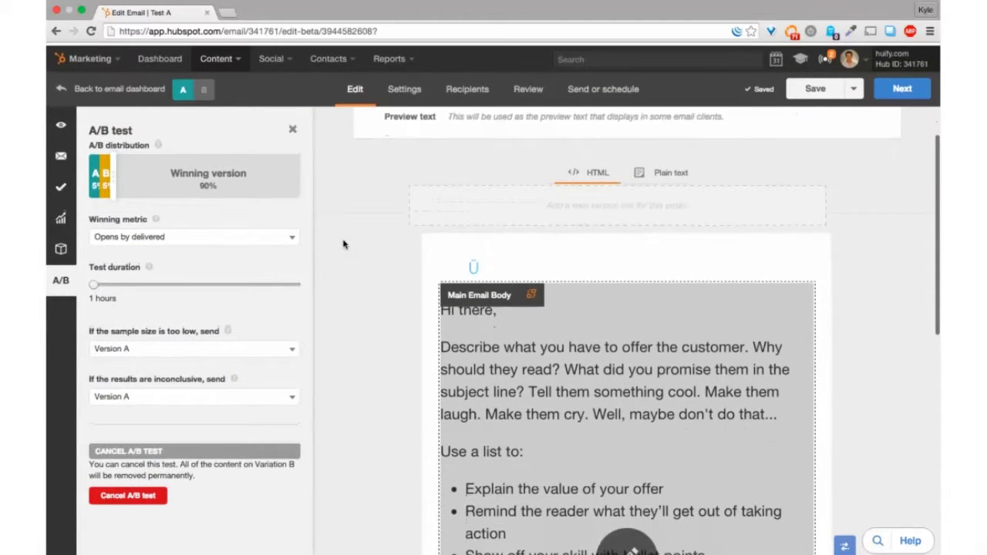
left_click(203, 86)
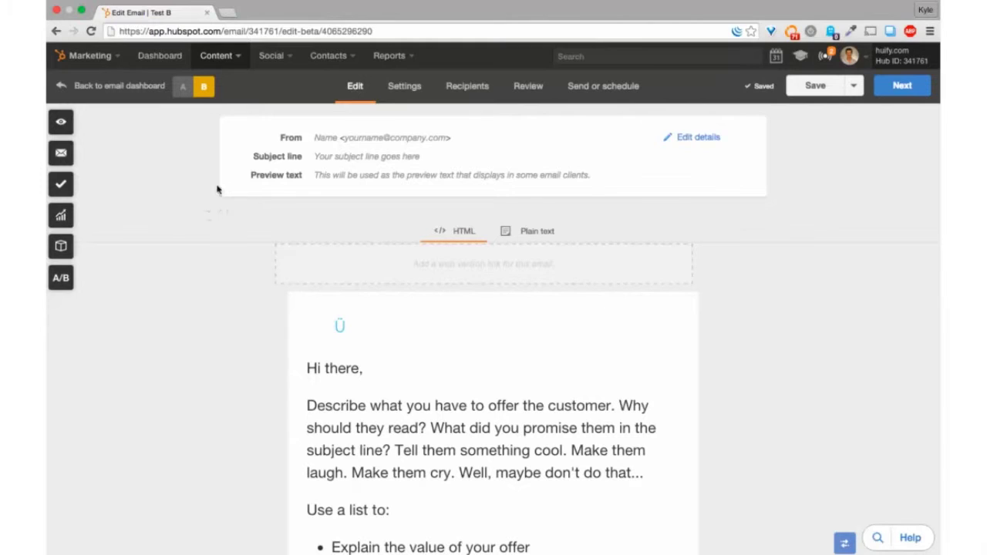
Back on version A, widen the A/B distribution to 21% per version, 58% for the winner.
left_click(183, 86)
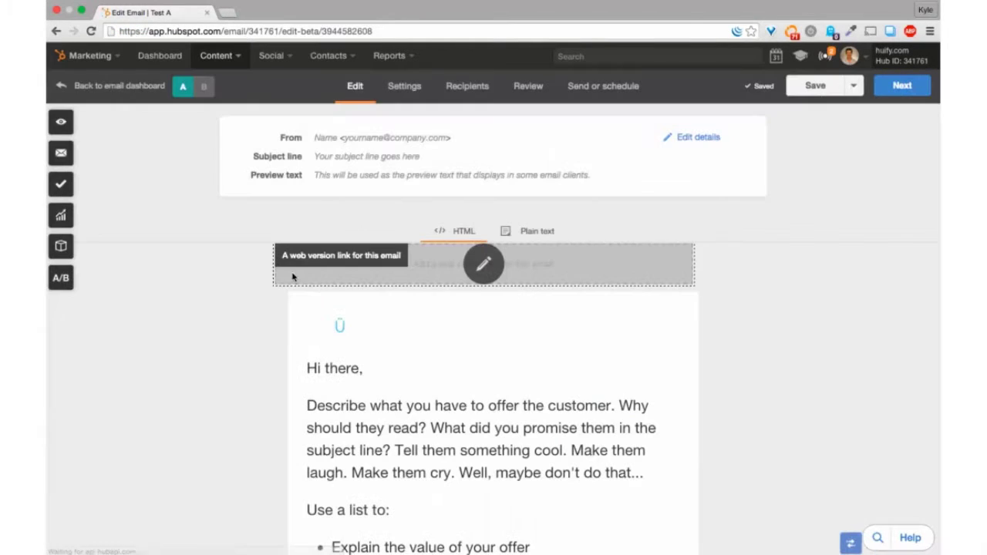
left_click(60, 279)
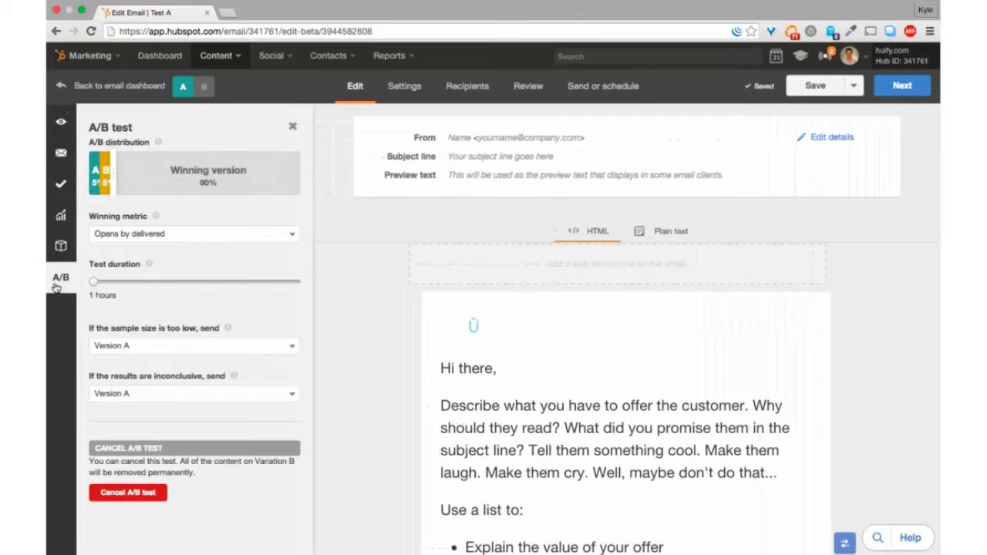
left_click_drag(113, 182, 199, 186)
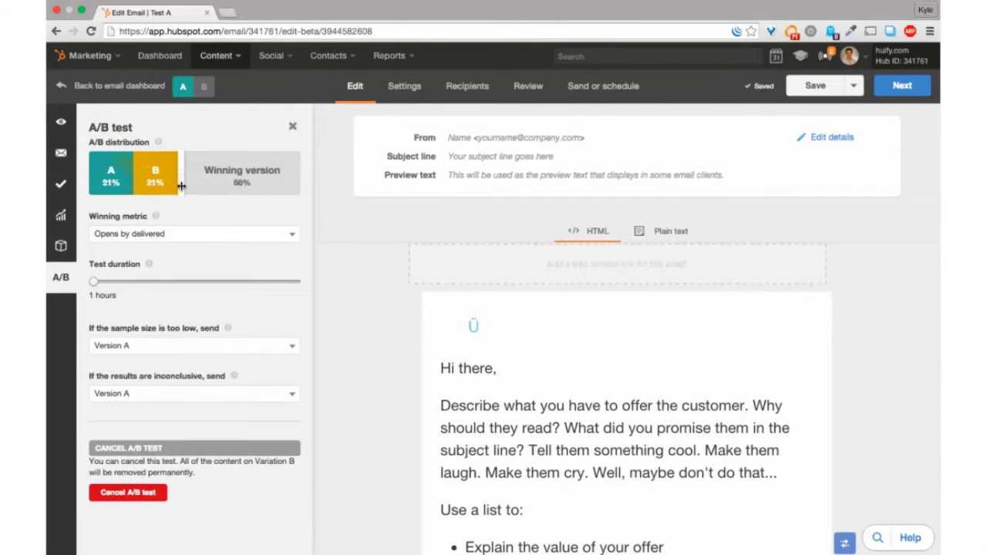